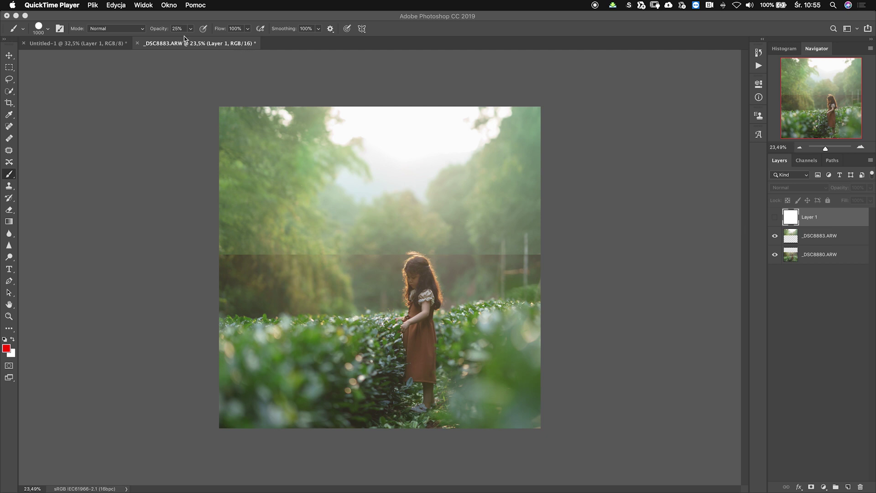
Move the _DSC8883.ARW photo slightly lower so its lower edge meets the girl's head
{"action": "left_click", "coordinate": [774, 237]}
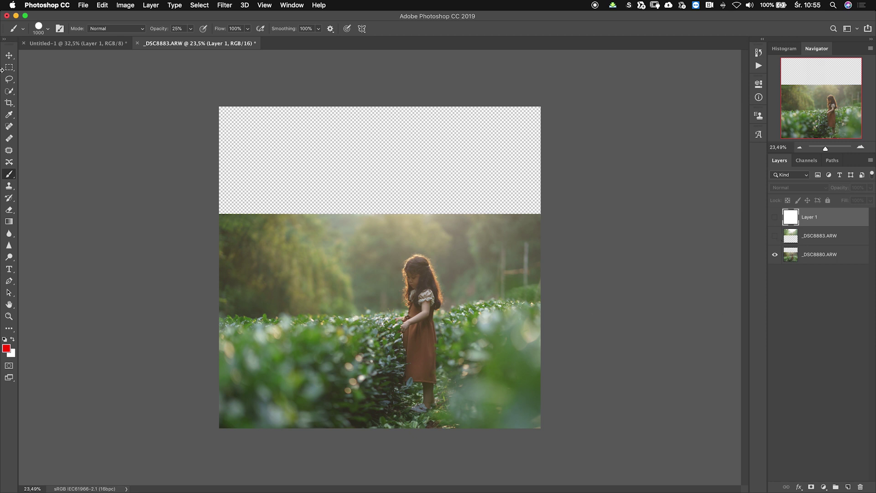
{"action": "left_click", "coordinate": [772, 236]}
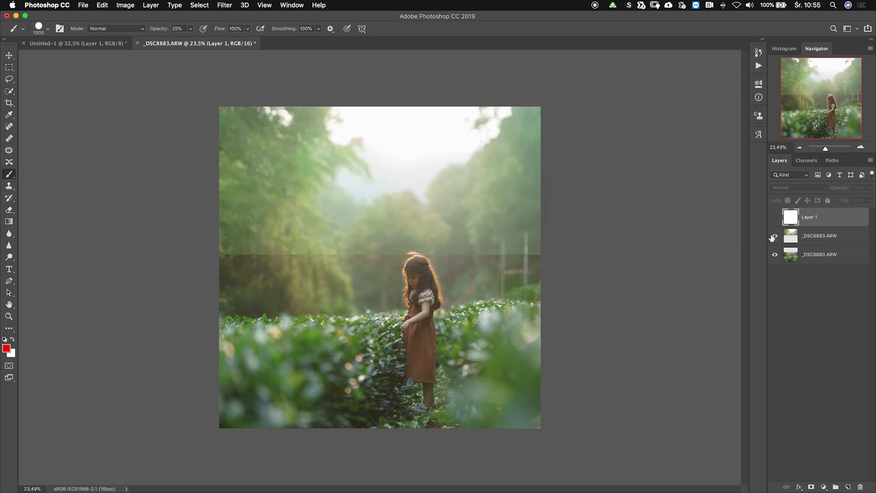
{"action": "left_click", "coordinate": [8, 56]}
{"action": "mouse_move", "coordinate": [448, 219]}
{"action": "left_mouse_down"}
{"action": "mouse_move", "coordinate": [464, 180]}
{"action": "mouse_move", "coordinate": [464, 224]}
{"action": "left_mouse_up"}
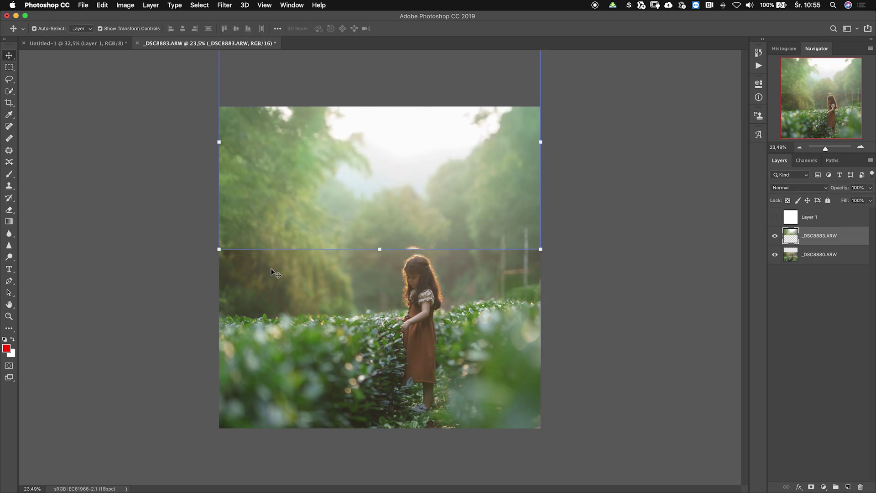
{"action": "left_click", "coordinate": [169, 273]}
{"action": "left_click_drag", "start_coordinate": [424, 233], "coordinate": [425, 239]}
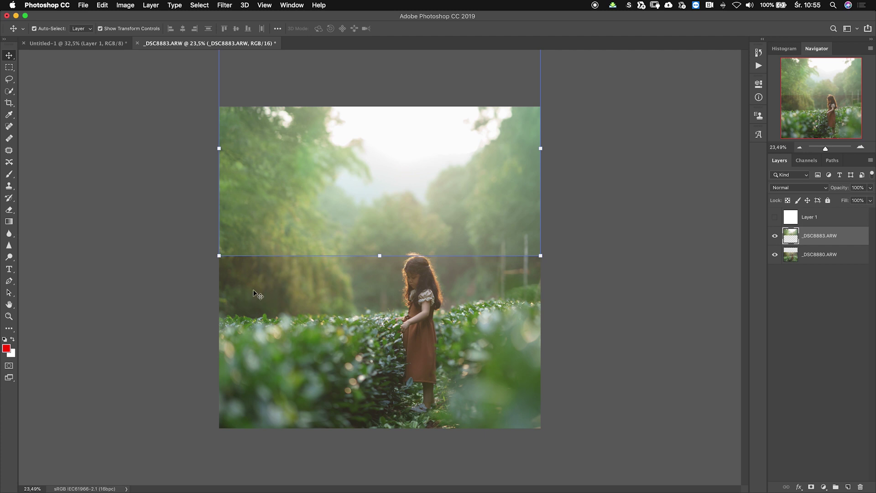
{"action": "left_click", "coordinate": [131, 281]}
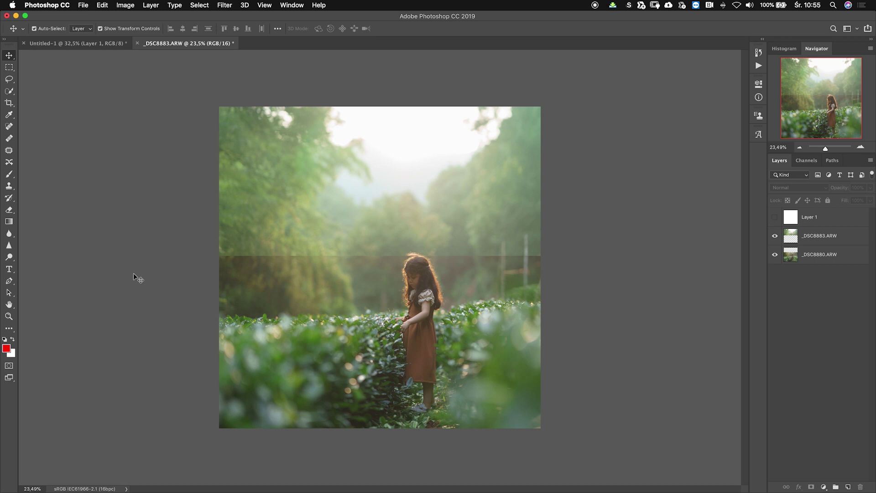
{"action": "left_click", "coordinate": [9, 174]}
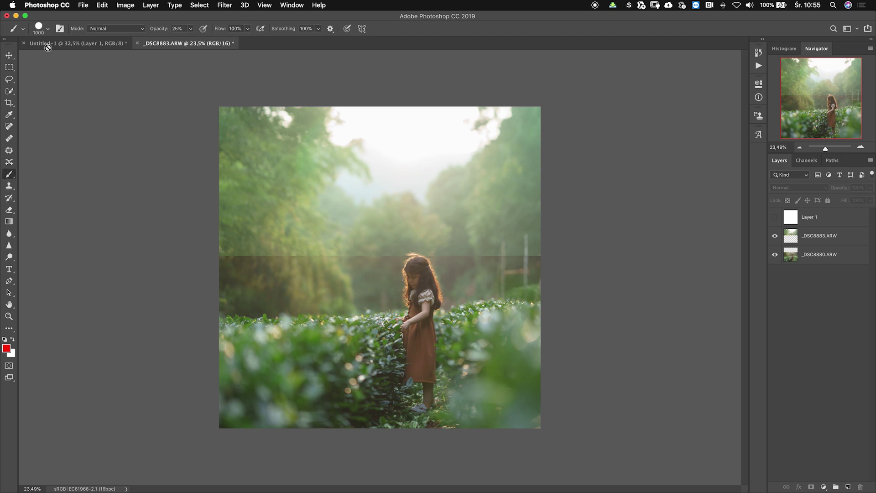
Make the brush fully soft at 0% hardness and select Layer 1
{"action": "left_click", "coordinate": [49, 28]}
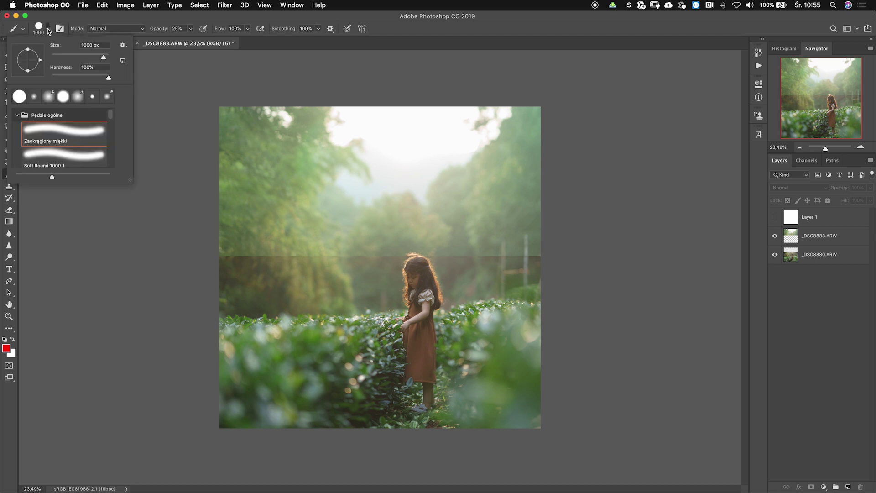
{"action": "left_click_drag", "start_coordinate": [80, 76], "coordinate": [50, 79]}
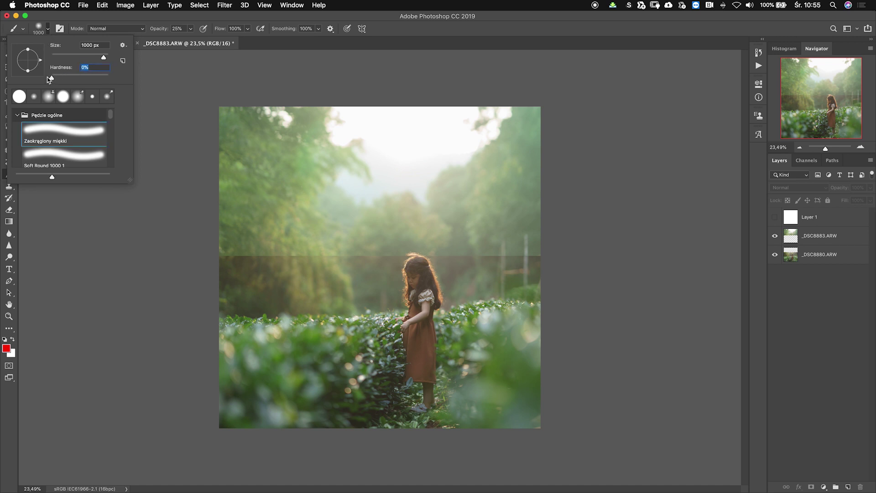
{"action": "left_click", "coordinate": [169, 90]}
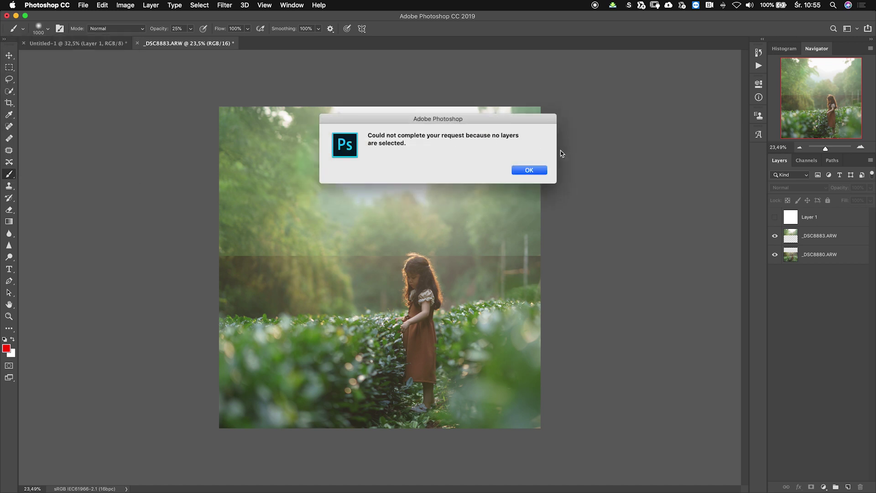
{"action": "left_click", "coordinate": [528, 170]}
{"action": "left_click", "coordinate": [825, 216]}
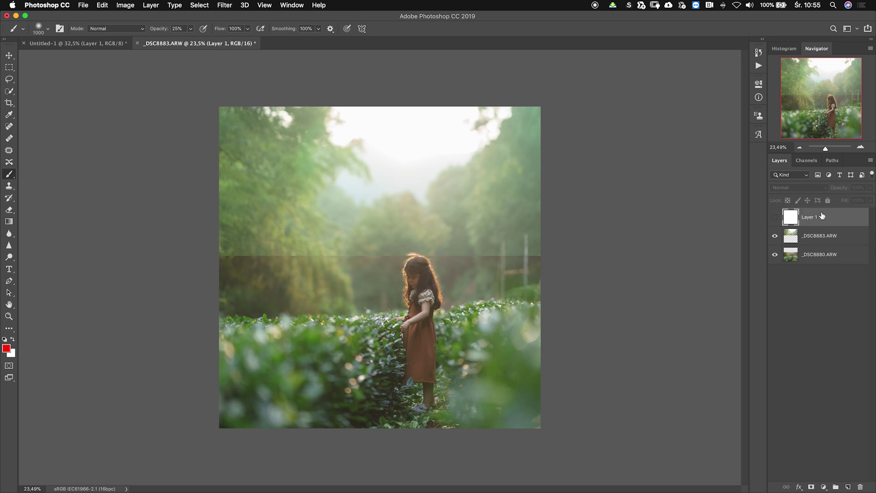
Raise the brush opacity to 100% and make the white Layer 1 visible
{"action": "left_click", "coordinate": [191, 29]}
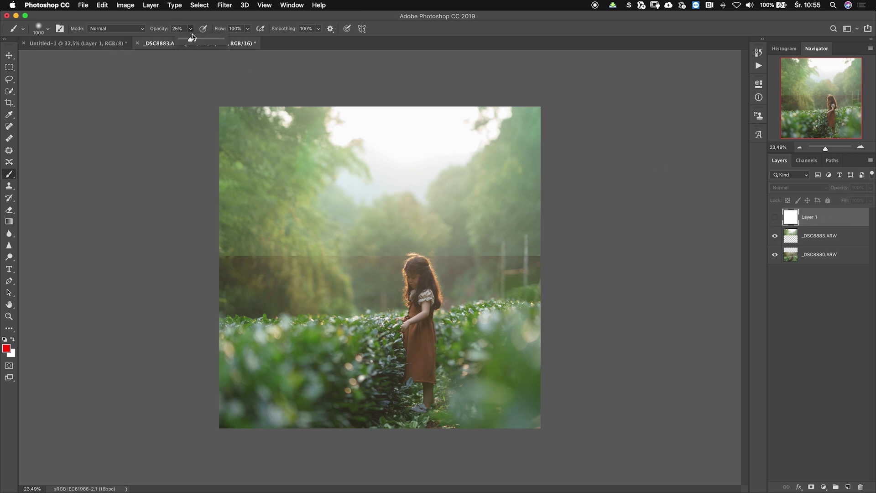
{"action": "left_click_drag", "start_coordinate": [192, 43], "coordinate": [228, 43]}
{"action": "left_click", "coordinate": [202, 67]}
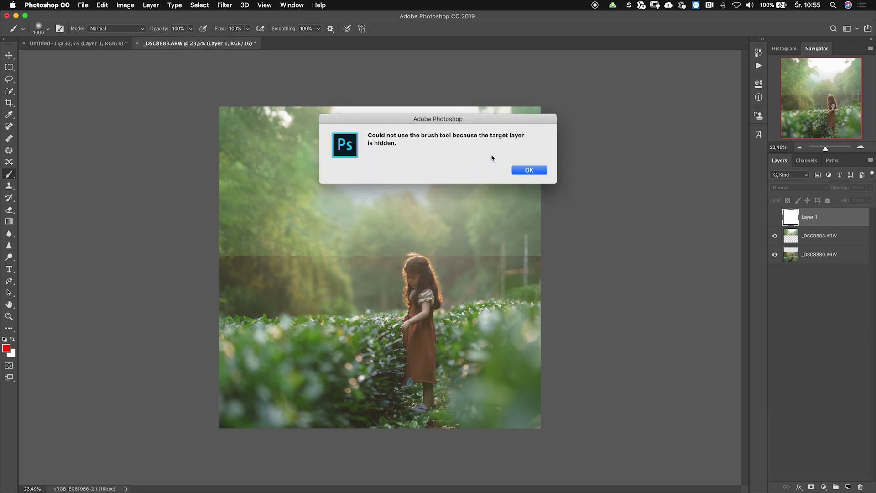
{"action": "left_click", "coordinate": [523, 169]}
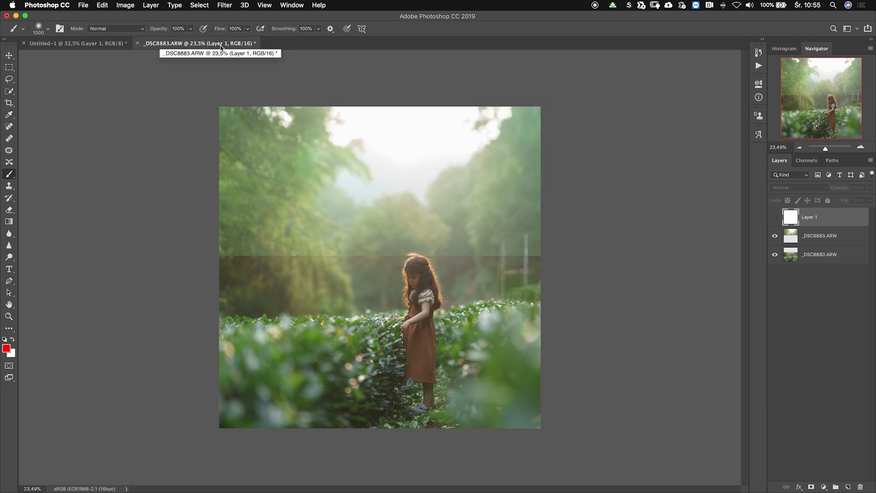
{"action": "left_click", "coordinate": [774, 218]}
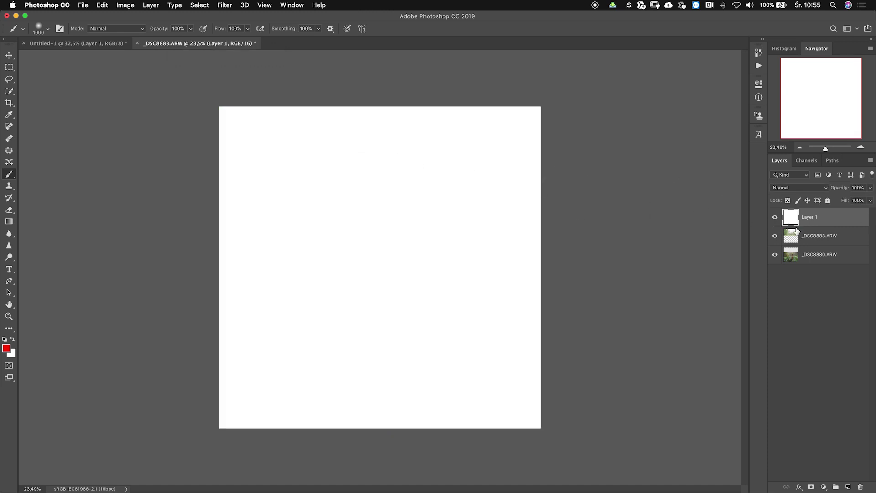
Check the photo beneath Layer 1, then set the brush opacity to 25%
{"action": "left_click", "coordinate": [774, 217]}
{"action": "left_click", "coordinate": [776, 218]}
{"action": "left_click", "coordinate": [191, 30]}
{"action": "left_click", "coordinate": [173, 28]}
{"action": "type", "text": "25"}
{"action": "key", "text": "Return"}
Paint overlapping 25%-opacity red strokes diagonally across Layer 1's upper-left corner
{"action": "mouse_move", "coordinate": [181, 267]}
{"action": "left_mouse_down"}
{"action": "mouse_move", "coordinate": [396, 90]}
{"action": "mouse_move", "coordinate": [317, 185]}
{"action": "mouse_move", "coordinate": [193, 283]}
{"action": "mouse_move", "coordinate": [172, 270]}
{"action": "mouse_move", "coordinate": [248, 208]}
{"action": "mouse_move", "coordinate": [303, 134]}
{"action": "mouse_move", "coordinate": [348, 94]}
{"action": "left_mouse_up"}
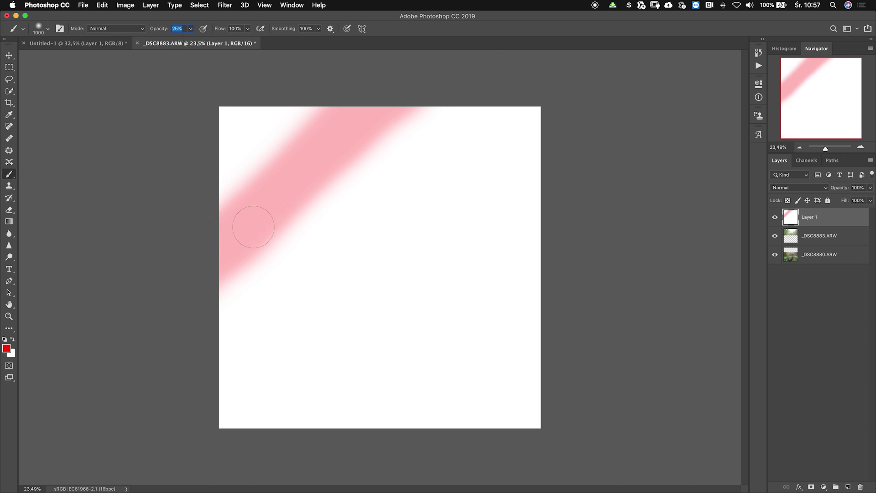
{"action": "mouse_move", "coordinate": [215, 233]}
{"action": "left_mouse_down"}
{"action": "mouse_move", "coordinate": [290, 148]}
{"action": "mouse_move", "coordinate": [383, 86]}
{"action": "mouse_move", "coordinate": [293, 122]}
{"action": "mouse_move", "coordinate": [195, 211]}
{"action": "mouse_move", "coordinate": [199, 218]}
{"action": "mouse_move", "coordinate": [359, 71]}
{"action": "left_mouse_up"}
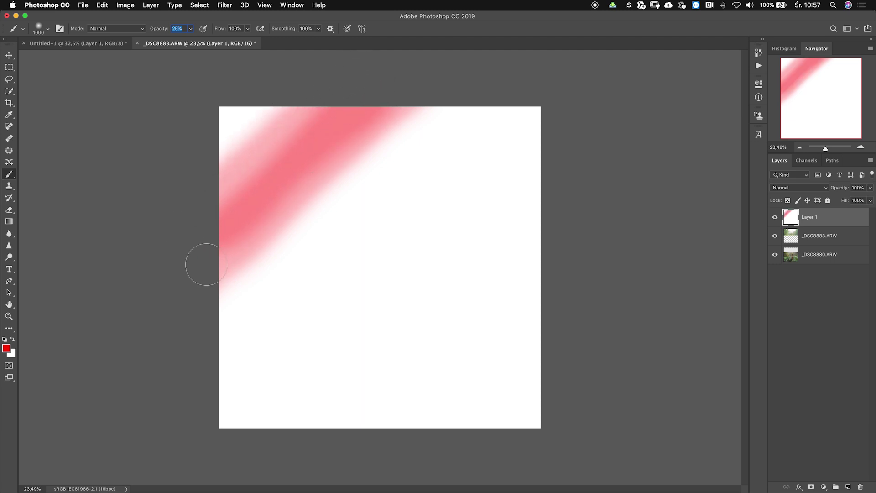
{"action": "mouse_move", "coordinate": [207, 255]}
{"action": "left_mouse_down"}
{"action": "mouse_move", "coordinate": [392, 93]}
{"action": "mouse_move", "coordinate": [202, 242]}
{"action": "left_mouse_up"}
{"action": "mouse_move", "coordinate": [197, 289]}
{"action": "left_mouse_down"}
{"action": "mouse_move", "coordinate": [270, 243]}
{"action": "mouse_move", "coordinate": [316, 192]}
{"action": "mouse_move", "coordinate": [449, 86]}
{"action": "mouse_move", "coordinate": [192, 283]}
{"action": "left_mouse_up"}
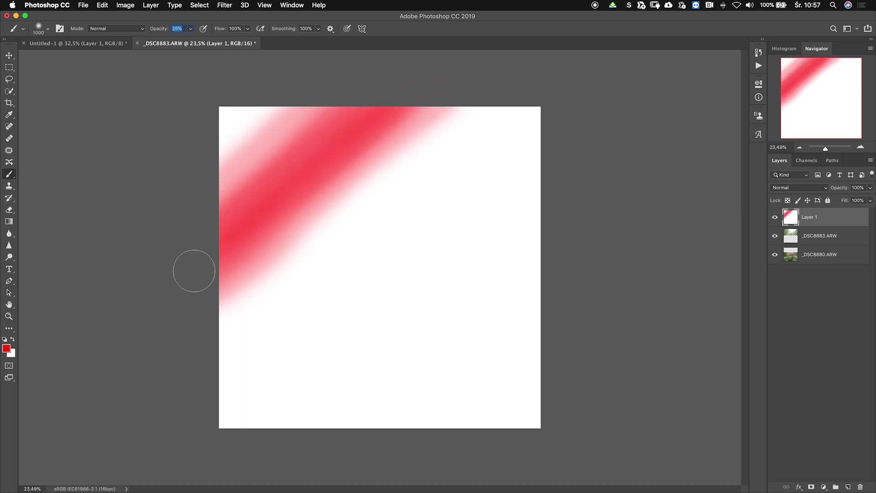
{"action": "mouse_move", "coordinate": [211, 245]}
{"action": "left_mouse_down"}
{"action": "mouse_move", "coordinate": [253, 203]}
{"action": "mouse_move", "coordinate": [209, 192]}
{"action": "mouse_move", "coordinate": [265, 172]}
{"action": "mouse_move", "coordinate": [306, 134]}
{"action": "mouse_move", "coordinate": [285, 185]}
{"action": "mouse_move", "coordinate": [226, 240]}
{"action": "mouse_move", "coordinate": [235, 254]}
{"action": "mouse_move", "coordinate": [309, 191]}
{"action": "mouse_move", "coordinate": [364, 178]}
{"action": "mouse_move", "coordinate": [375, 156]}
{"action": "mouse_move", "coordinate": [426, 116]}
{"action": "mouse_move", "coordinate": [368, 123]}
{"action": "mouse_move", "coordinate": [218, 226]}
{"action": "mouse_move", "coordinate": [423, 188]}
{"action": "left_mouse_up"}
{"action": "mouse_move", "coordinate": [249, 264]}
{"action": "left_mouse_down"}
{"action": "mouse_move", "coordinate": [218, 278]}
{"action": "mouse_move", "coordinate": [248, 293]}
{"action": "left_mouse_up"}
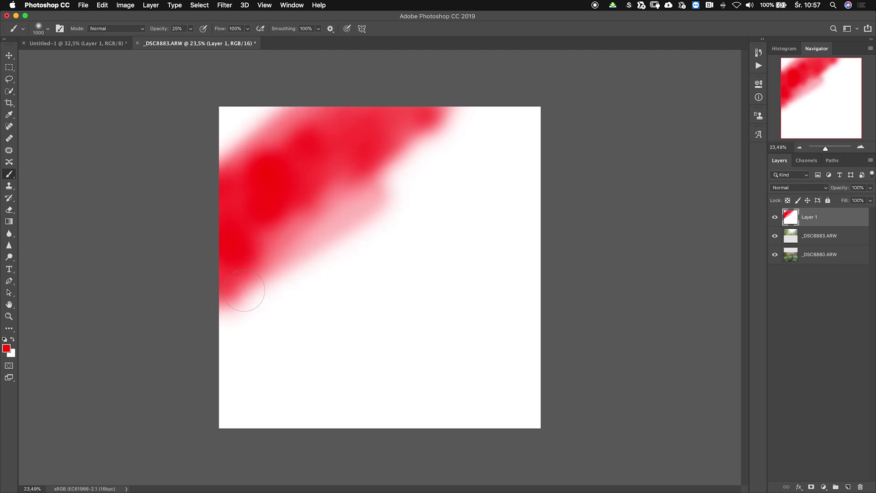
{"action": "mouse_move", "coordinate": [327, 240]}
{"action": "left_mouse_down"}
{"action": "mouse_move", "coordinate": [312, 264]}
{"action": "mouse_move", "coordinate": [321, 246]}
{"action": "left_mouse_up"}
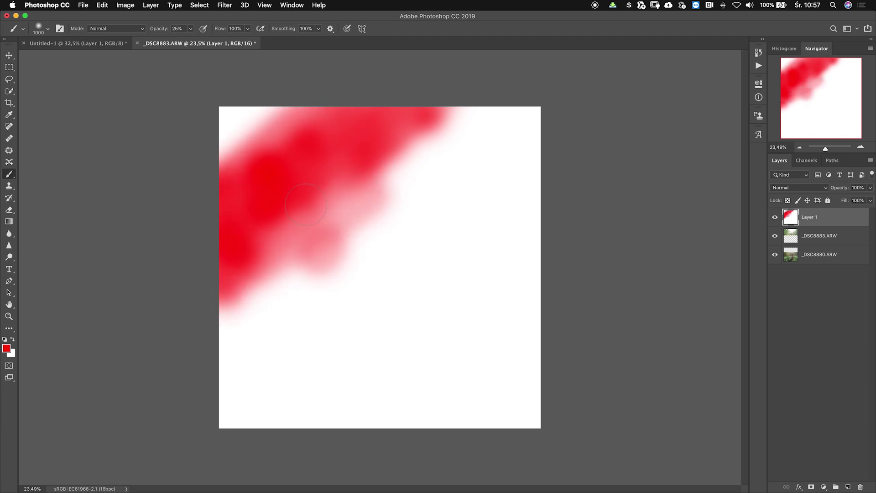
{"action": "mouse_move", "coordinate": [306, 205]}
{"action": "left_mouse_down"}
{"action": "mouse_move", "coordinate": [377, 188]}
{"action": "mouse_move", "coordinate": [278, 241]}
{"action": "mouse_move", "coordinate": [357, 206]}
{"action": "left_mouse_up"}
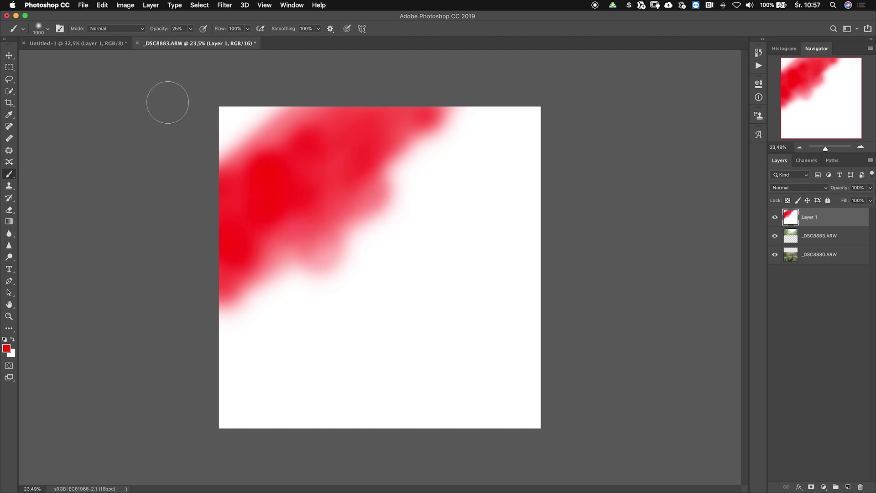
{"action": "left_click", "coordinate": [189, 30]}
Set brush opacity 100%, flow 25% and size 1500 px, then paint a lower-right red band
{"action": "left_click_drag", "start_coordinate": [188, 41], "coordinate": [222, 40]}
{"action": "left_click", "coordinate": [175, 98]}
{"action": "left_click", "coordinate": [230, 30]}
{"action": "type", "text": "2"}
{"action": "key", "text": "Return"}
{"action": "key", "text": "bracketright"}
{"action": "key", "text": "bracketright"}
{"action": "key", "text": "bracketright"}
{"action": "key", "text": "bracketright"}
{"action": "key", "text": "bracketright"}
{"action": "mouse_move", "coordinate": [339, 433]}
{"action": "left_mouse_down"}
{"action": "mouse_move", "coordinate": [446, 334]}
{"action": "mouse_move", "coordinate": [565, 262]}
{"action": "mouse_move", "coordinate": [315, 440]}
{"action": "mouse_move", "coordinate": [500, 314]}
{"action": "mouse_move", "coordinate": [564, 289]}
{"action": "mouse_move", "coordinate": [382, 443]}
{"action": "mouse_move", "coordinate": [581, 331]}
{"action": "mouse_move", "coordinate": [618, 260]}
{"action": "mouse_move", "coordinate": [541, 264]}
{"action": "mouse_move", "coordinate": [430, 318]}
{"action": "mouse_move", "coordinate": [259, 451]}
{"action": "mouse_move", "coordinate": [316, 387]}
{"action": "mouse_move", "coordinate": [251, 431]}
{"action": "mouse_move", "coordinate": [485, 268]}
{"action": "mouse_move", "coordinate": [584, 225]}
{"action": "mouse_move", "coordinate": [455, 302]}
{"action": "mouse_move", "coordinate": [300, 418]}
{"action": "mouse_move", "coordinate": [335, 447]}
{"action": "mouse_move", "coordinate": [412, 431]}
{"action": "mouse_move", "coordinate": [572, 344]}
{"action": "left_mouse_up"}
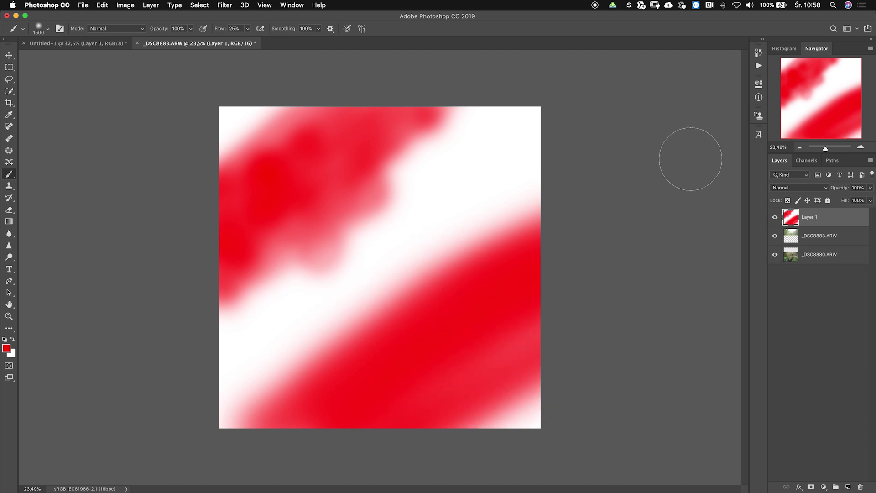
Extend the red band from the bottom-left corner with the 1500 px soft brush
{"action": "left_click", "coordinate": [49, 29]}
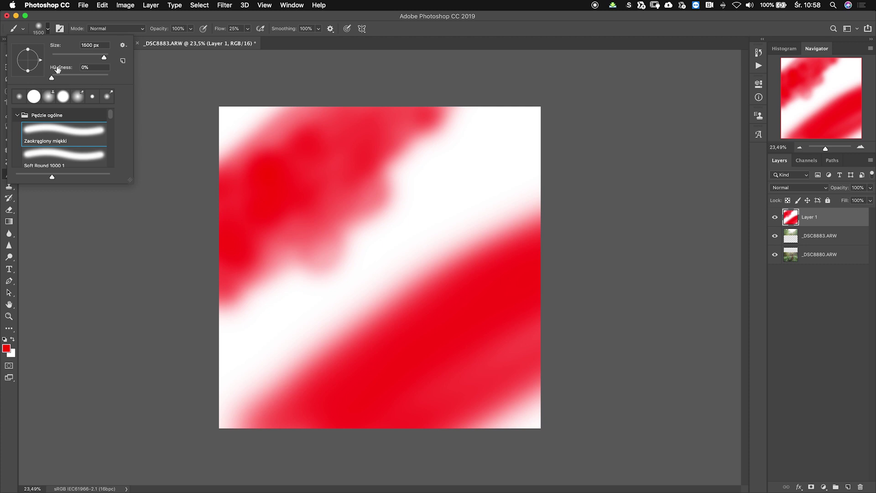
{"action": "left_click", "coordinate": [158, 135]}
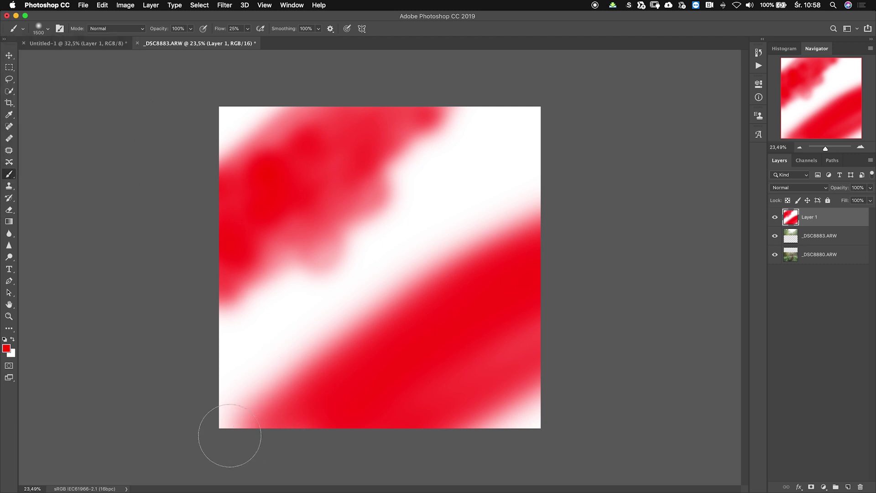
{"action": "mouse_move", "coordinate": [230, 435]}
{"action": "left_mouse_down"}
{"action": "mouse_move", "coordinate": [415, 291]}
{"action": "mouse_move", "coordinate": [552, 221]}
{"action": "mouse_move", "coordinate": [637, 199]}
{"action": "left_mouse_up"}
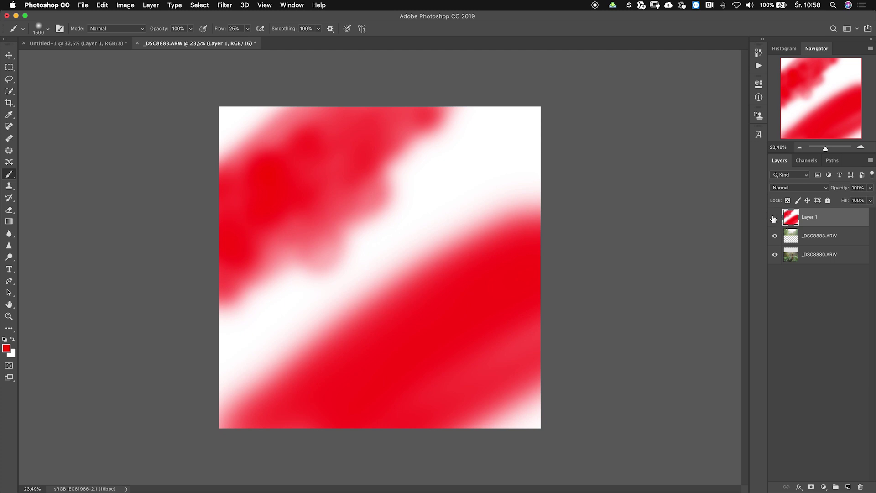
{"action": "left_click", "coordinate": [774, 217]}
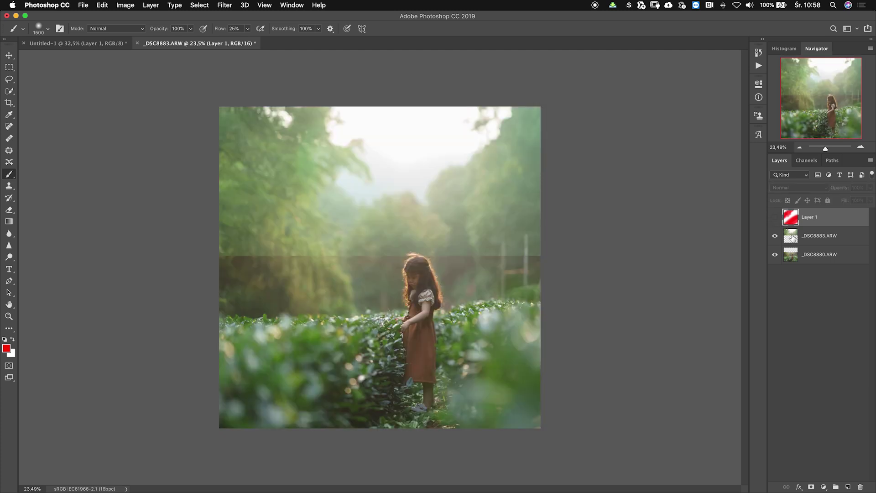
Select the _DSC8883.ARW layer in the Layers panel
{"action": "left_click", "coordinate": [845, 238]}
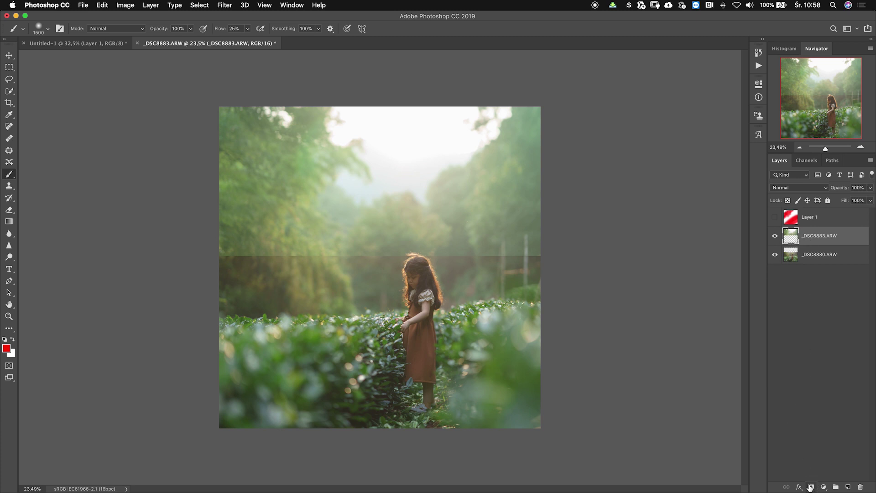
Add a white mask to _DSC8883.ARW and paint its dark lower band away with a smaller soft brush
{"action": "left_click", "coordinate": [813, 488]}
{"action": "left_click", "coordinate": [812, 488]}
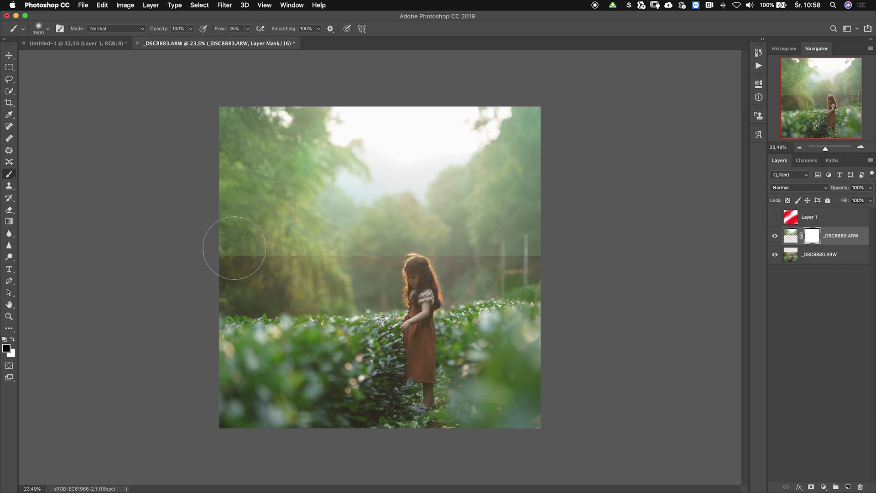
{"action": "key", "text": "bracketleft"}
{"action": "key", "text": "bracketleft"}
{"action": "key", "text": "bracketleft"}
{"action": "key", "text": "bracketleft"}
{"action": "key", "text": "bracketleft"}
{"action": "key", "text": "bracketleft"}
{"action": "key", "text": "bracketleft"}
{"action": "key", "text": "bracketleft"}
{"action": "left_click", "coordinate": [48, 29]}
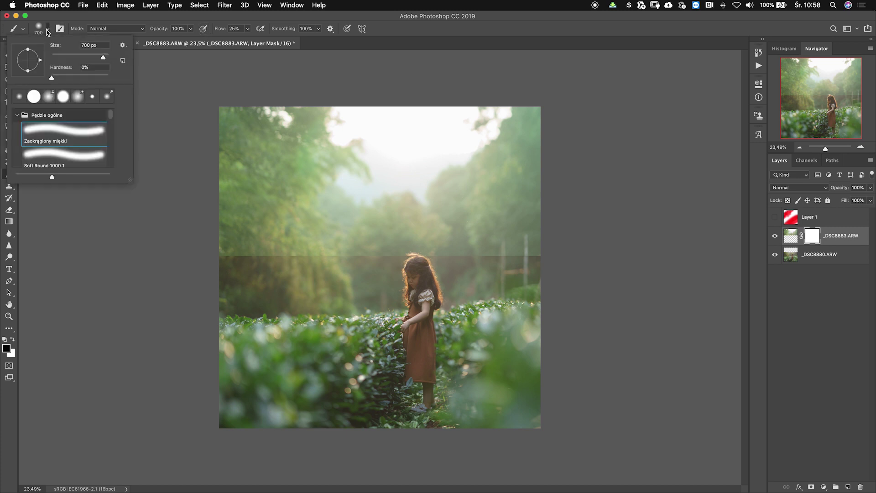
{"action": "left_click", "coordinate": [48, 30]}
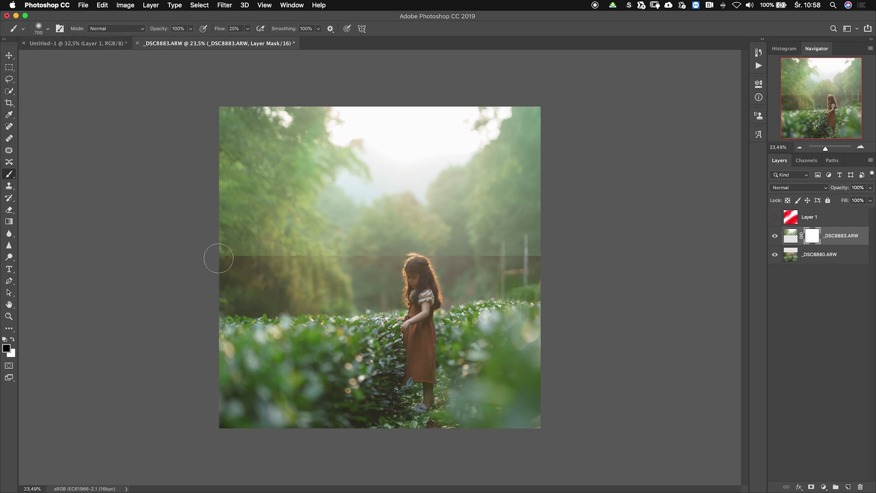
{"action": "mouse_move", "coordinate": [232, 260]}
{"action": "left_mouse_down"}
{"action": "mouse_move", "coordinate": [283, 257]}
{"action": "mouse_move", "coordinate": [205, 257]}
{"action": "mouse_move", "coordinate": [350, 257]}
{"action": "mouse_move", "coordinate": [198, 260]}
{"action": "mouse_move", "coordinate": [550, 261]}
{"action": "left_mouse_up"}
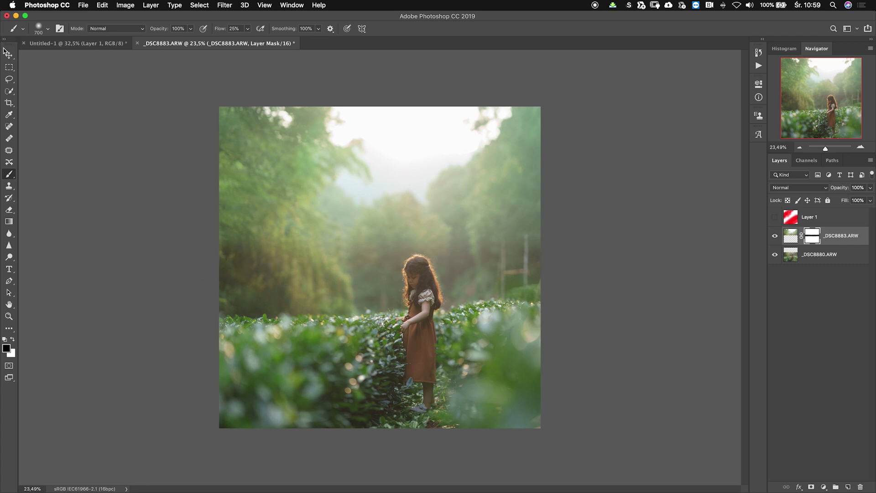
{"action": "key", "text": "super+t"}
Shift the layer mask content about 100 px lower to Y 884.43 px and commit it
{"action": "left_click_drag", "start_coordinate": [506, 242], "coordinate": [507, 247]}
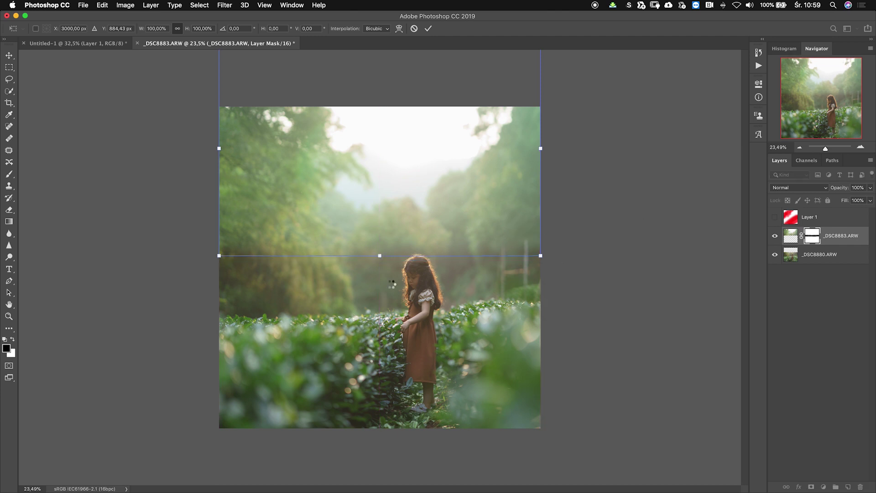
{"action": "key", "text": "Return"}
{"action": "left_click", "coordinate": [631, 242]}
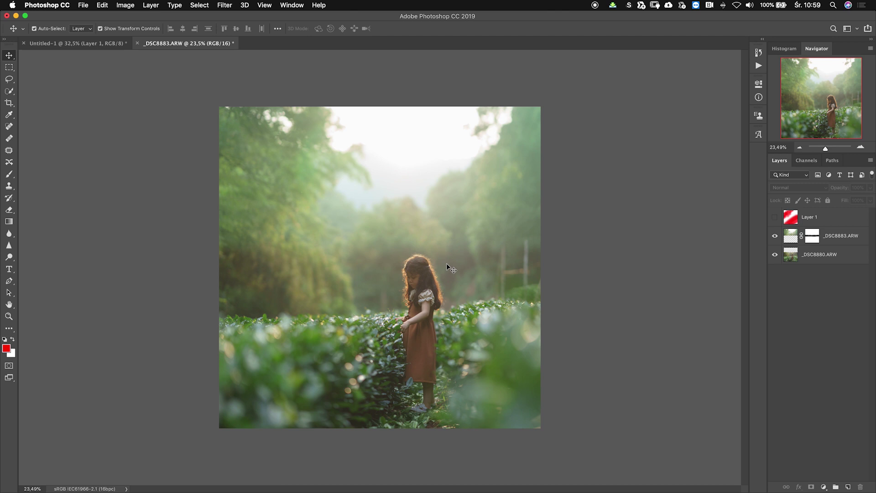
{"action": "left_click", "coordinate": [8, 174]}
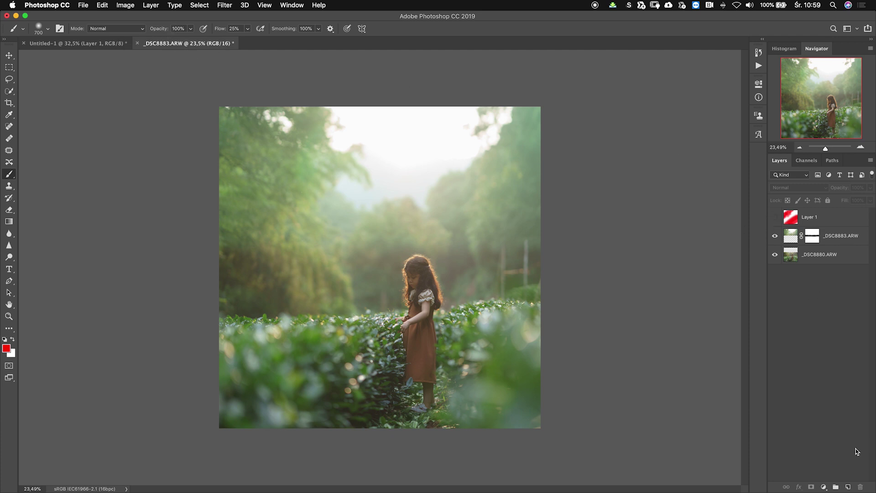
Create a new Layer 2 filled with white
{"action": "left_click", "coordinate": [849, 487]}
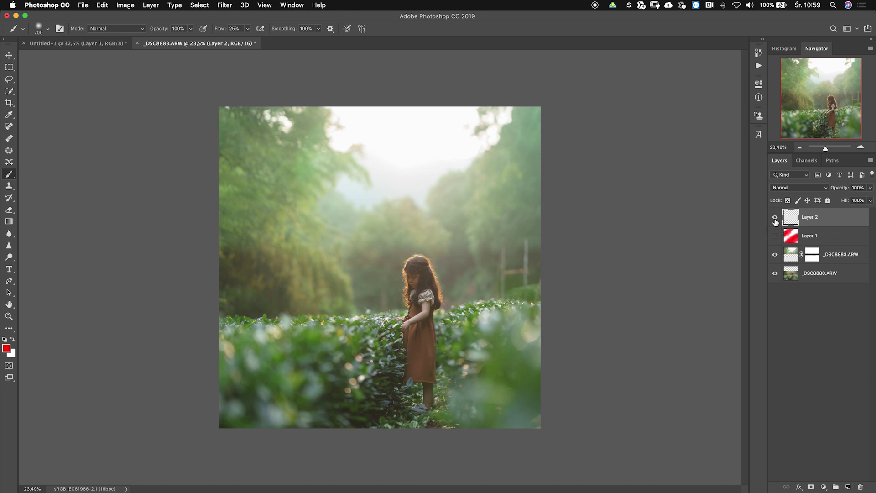
{"action": "key", "text": "shift+BackSpace"}
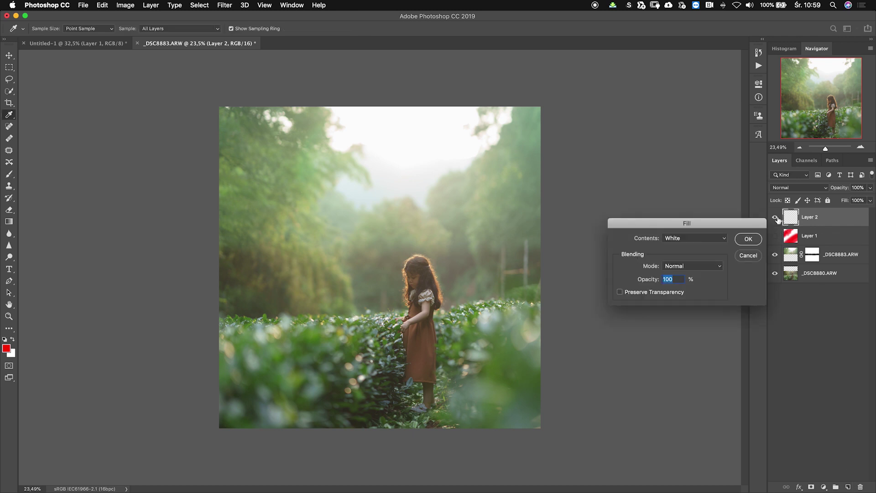
{"action": "left_click", "coordinate": [748, 239]}
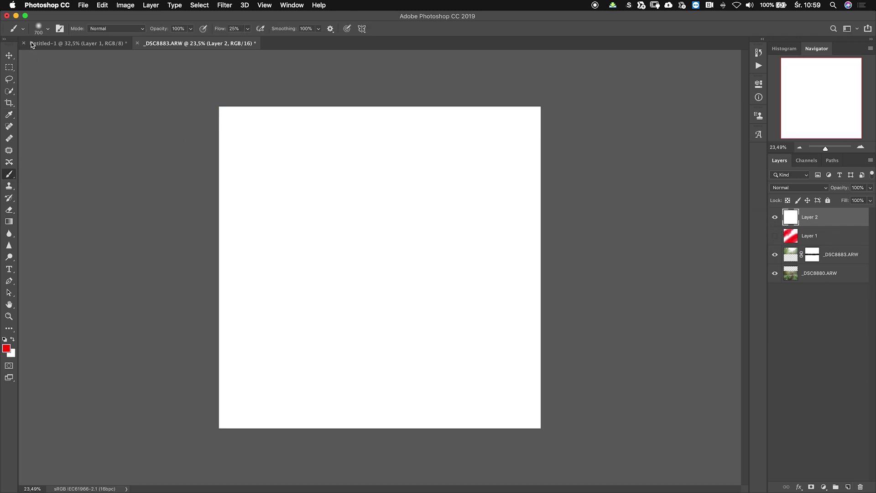
Set the brush hardness to 100%
{"action": "left_click", "coordinate": [47, 30]}
{"action": "left_click_drag", "start_coordinate": [53, 79], "coordinate": [109, 78]}
{"action": "left_click", "coordinate": [163, 76]}
Set the brush hardness to 98% and enlarge the brush to 1200 px
{"action": "left_click", "coordinate": [46, 30]}
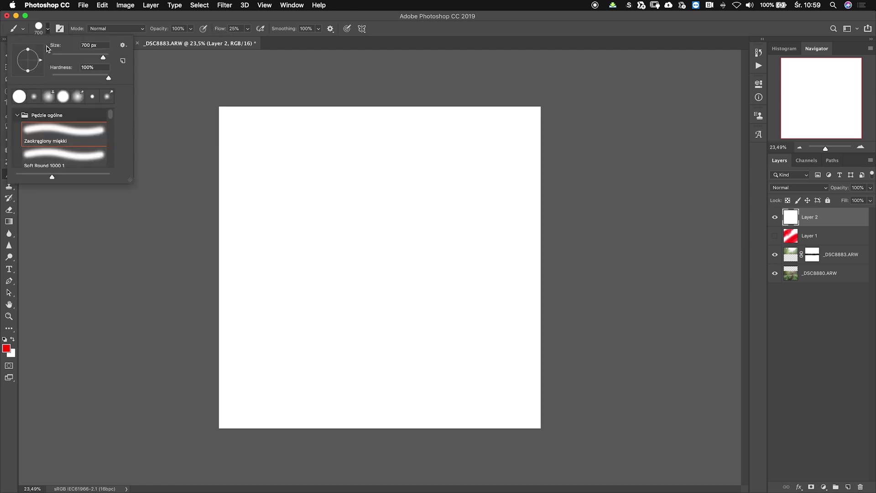
{"action": "left_click", "coordinate": [108, 78]}
{"action": "left_click", "coordinate": [183, 71]}
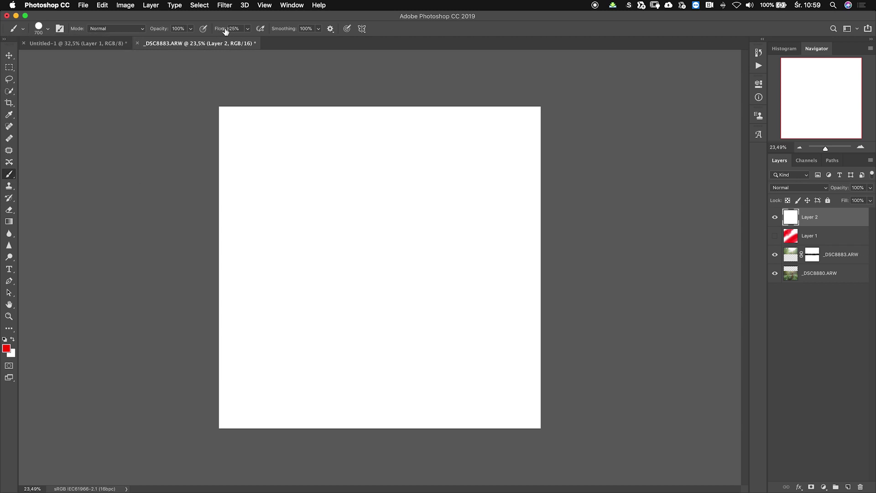
{"action": "key", "text": "bracketright"}
{"action": "key", "text": "bracketright"}
{"action": "key", "text": "bracketright"}
{"action": "key", "text": "bracketright"}
{"action": "key", "text": "bracketright"}
Paint red strokes across the bottom of Layer 2, then raise brush flow to 100%
{"action": "left_click", "coordinate": [390, 433]}
{"action": "left_click", "coordinate": [404, 423]}
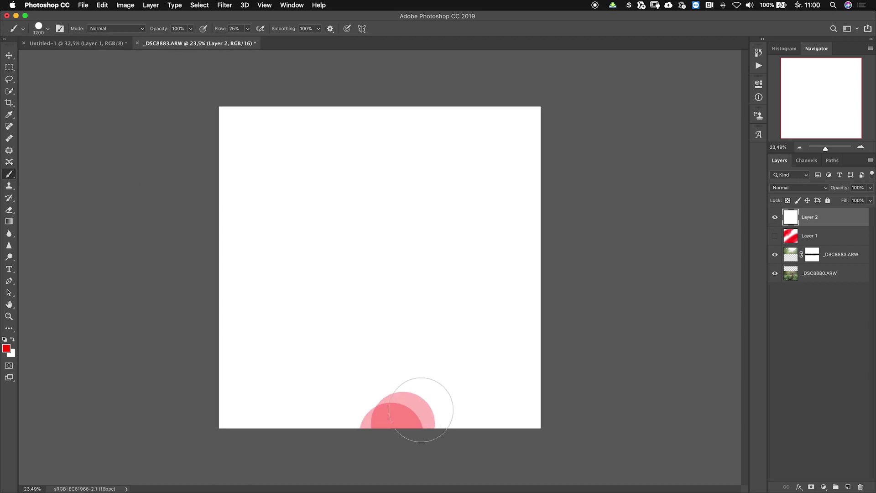
{"action": "mouse_move", "coordinate": [421, 410]}
{"action": "left_mouse_down"}
{"action": "mouse_move", "coordinate": [620, 256]}
{"action": "mouse_move", "coordinate": [384, 433]}
{"action": "mouse_move", "coordinate": [553, 297]}
{"action": "mouse_move", "coordinate": [499, 318]}
{"action": "mouse_move", "coordinate": [297, 450]}
{"action": "mouse_move", "coordinate": [582, 273]}
{"action": "mouse_move", "coordinate": [446, 368]}
{"action": "mouse_move", "coordinate": [320, 386]}
{"action": "mouse_move", "coordinate": [563, 290]}
{"action": "mouse_move", "coordinate": [485, 453]}
{"action": "mouse_move", "coordinate": [511, 392]}
{"action": "mouse_move", "coordinate": [456, 401]}
{"action": "left_mouse_up"}
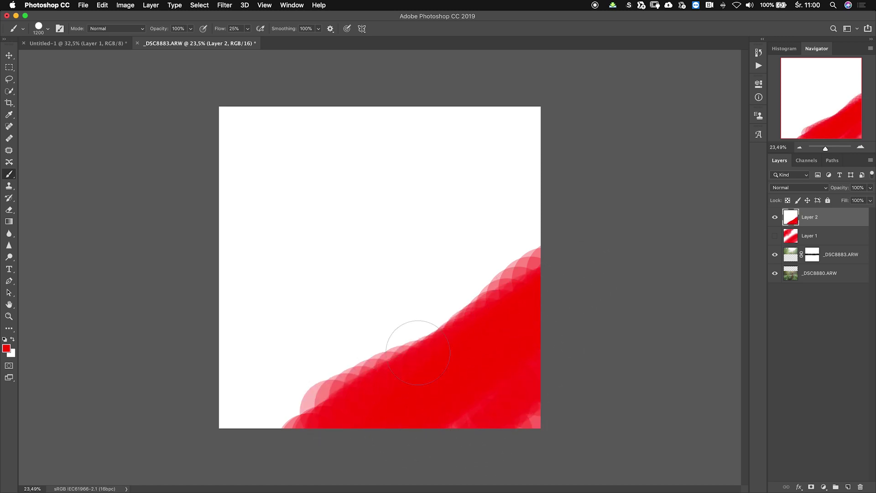
{"action": "mouse_move", "coordinate": [434, 355]}
{"action": "left_mouse_down"}
{"action": "mouse_move", "coordinate": [231, 378]}
{"action": "mouse_move", "coordinate": [193, 374]}
{"action": "mouse_move", "coordinate": [276, 434]}
{"action": "mouse_move", "coordinate": [456, 407]}
{"action": "left_mouse_up"}
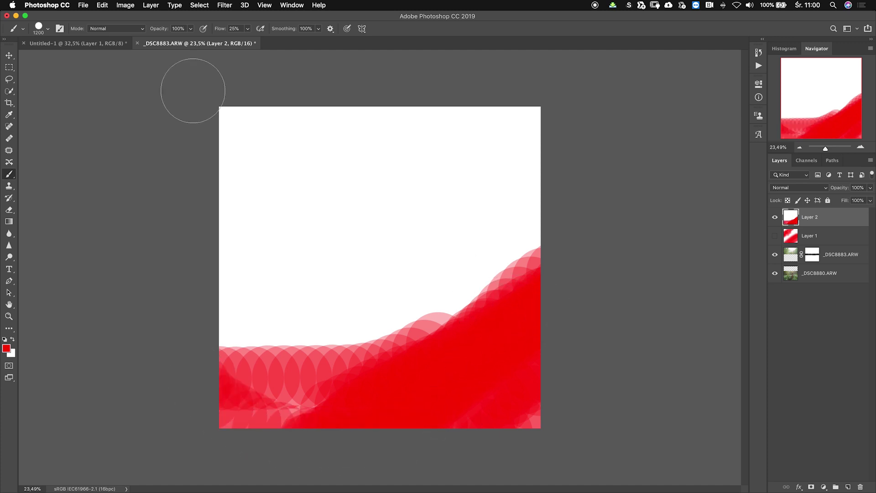
{"action": "left_click", "coordinate": [247, 28]}
{"action": "left_click_drag", "start_coordinate": [246, 43], "coordinate": [280, 41]}
Set the brush opacity to 25%, dismissing the invalid-entry alert
{"action": "left_click", "coordinate": [190, 29]}
{"action": "type", "text": "2%"}
{"action": "key", "text": "Return"}
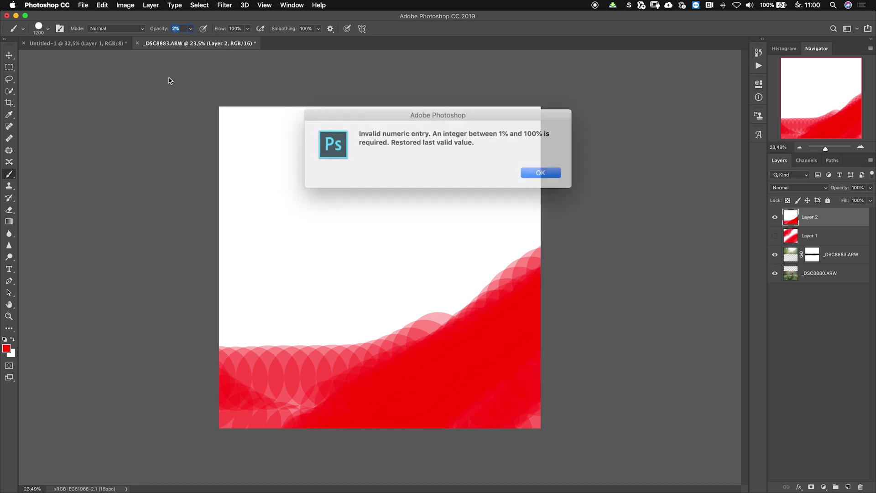
{"action": "left_click", "coordinate": [525, 169]}
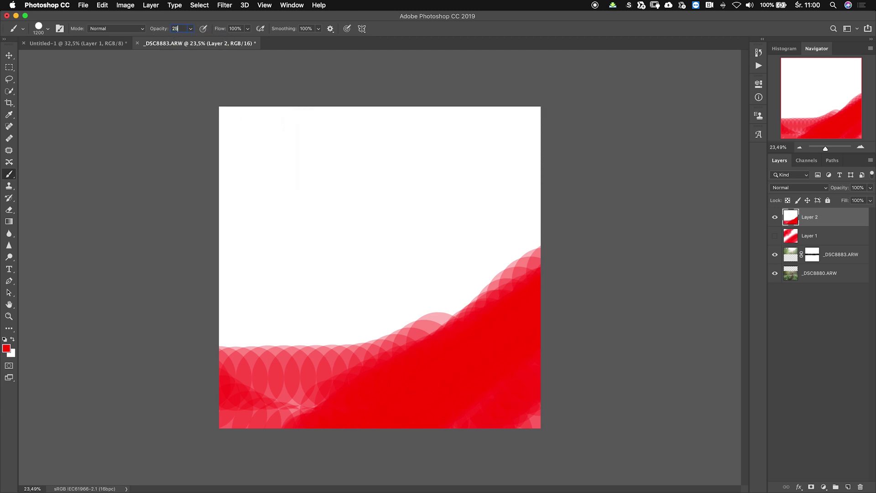
{"action": "key", "text": "Return"}
Paint overlapping diagonal red strokes from the left edge toward the top of Layer 2
{"action": "left_click", "coordinate": [207, 237]}
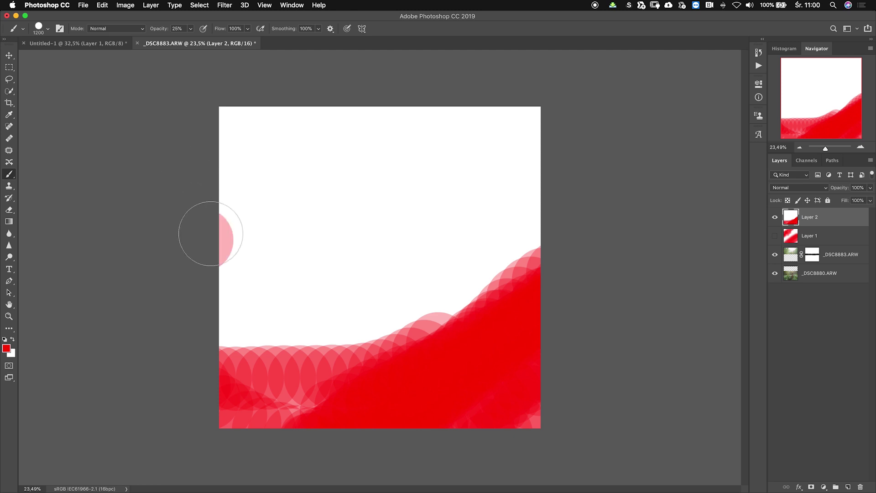
{"action": "mouse_move", "coordinate": [210, 234]}
{"action": "left_mouse_down"}
{"action": "mouse_move", "coordinate": [323, 152]}
{"action": "mouse_move", "coordinate": [432, 88]}
{"action": "mouse_move", "coordinate": [444, 94]}
{"action": "left_mouse_up"}
{"action": "mouse_move", "coordinate": [187, 227]}
{"action": "left_mouse_down"}
{"action": "mouse_move", "coordinate": [294, 123]}
{"action": "mouse_move", "coordinate": [426, 68]}
{"action": "left_mouse_up"}
{"action": "mouse_move", "coordinate": [174, 249]}
{"action": "left_mouse_down"}
{"action": "mouse_move", "coordinate": [411, 88]}
{"action": "mouse_move", "coordinate": [434, 86]}
{"action": "left_mouse_up"}
{"action": "mouse_move", "coordinate": [170, 200]}
{"action": "left_mouse_down"}
{"action": "mouse_move", "coordinate": [313, 98]}
{"action": "mouse_move", "coordinate": [383, 68]}
{"action": "left_mouse_up"}
{"action": "mouse_move", "coordinate": [175, 223]}
{"action": "left_mouse_down"}
{"action": "mouse_move", "coordinate": [231, 196]}
{"action": "mouse_move", "coordinate": [385, 78]}
{"action": "mouse_move", "coordinate": [413, 70]}
{"action": "left_mouse_up"}
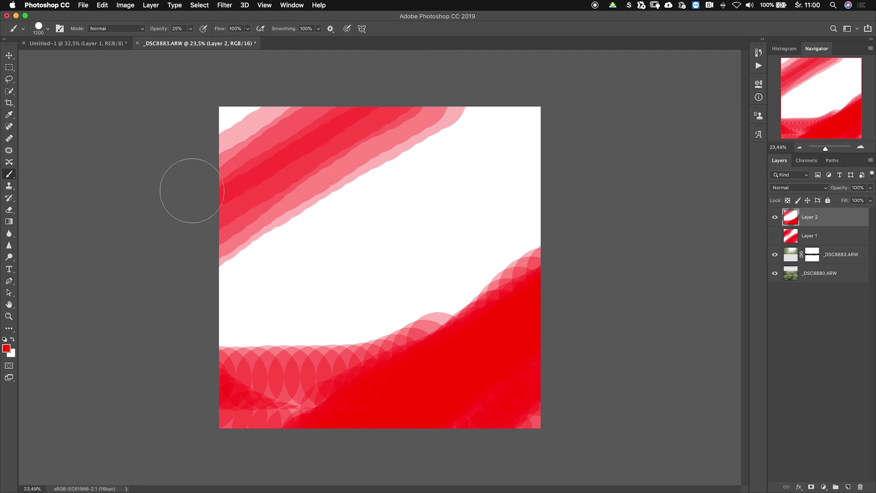
{"action": "left_click_drag", "start_coordinate": [192, 191], "coordinate": [411, 82]}
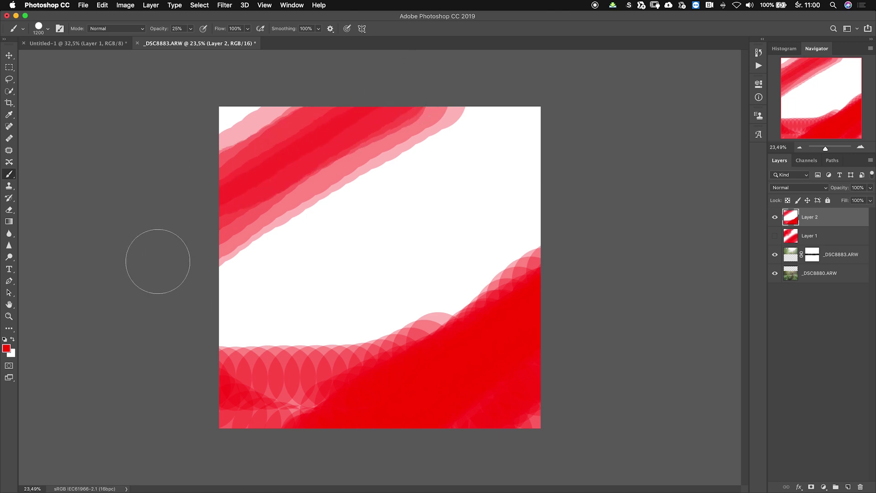
{"action": "mouse_move", "coordinate": [158, 262]}
{"action": "left_mouse_down"}
{"action": "mouse_move", "coordinate": [422, 121]}
{"action": "mouse_move", "coordinate": [475, 110]}
{"action": "left_mouse_up"}
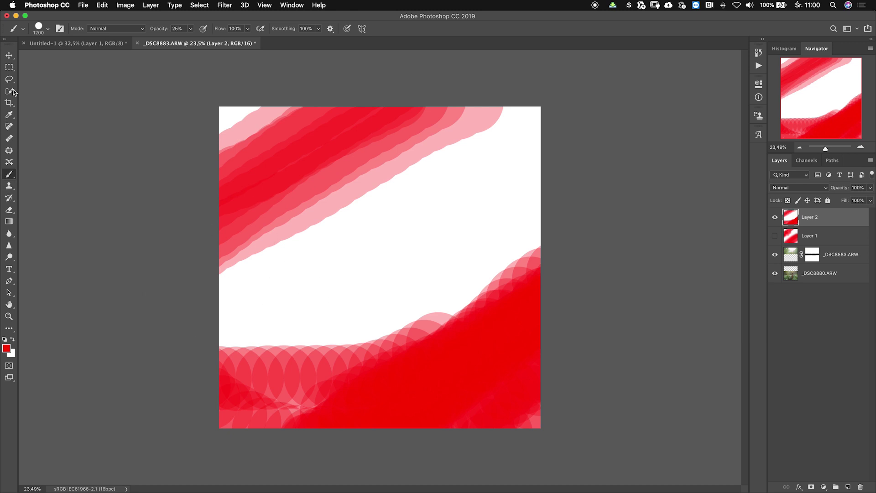
Switch to the Move tool and turn off Layer 2's visibility
{"action": "left_click", "coordinate": [8, 55]}
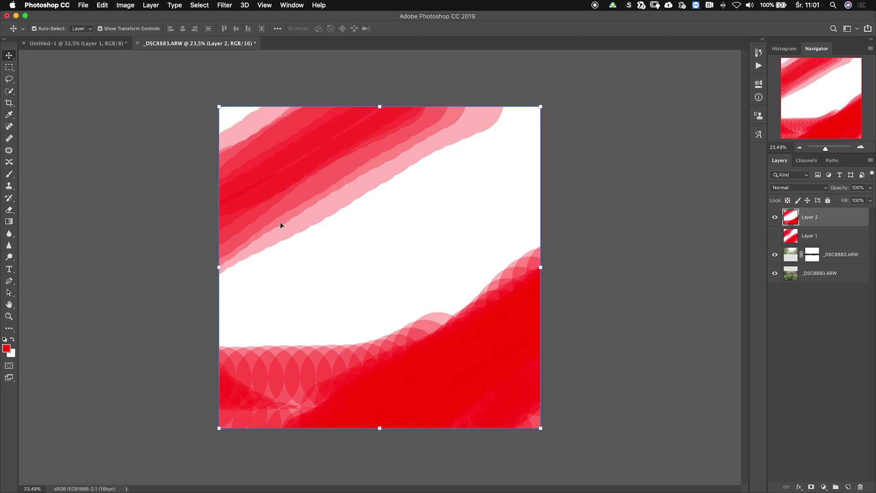
{"action": "left_click", "coordinate": [774, 217]}
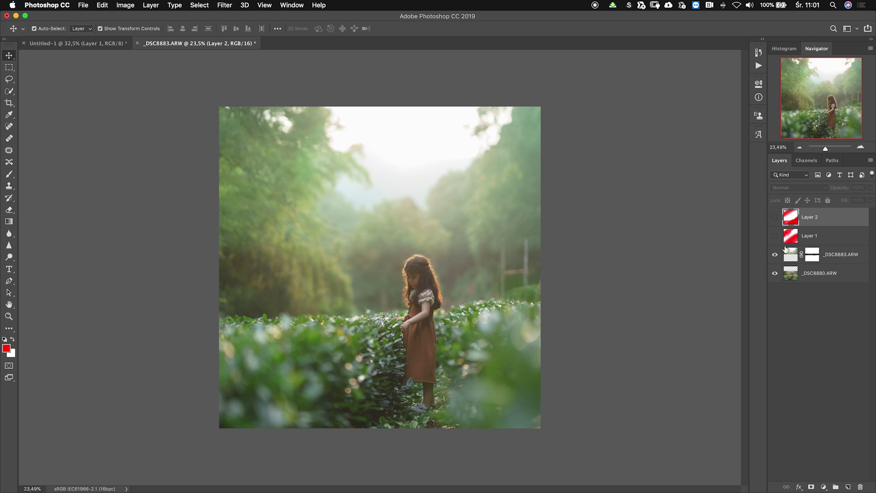
{"action": "left_click", "coordinate": [9, 174]}
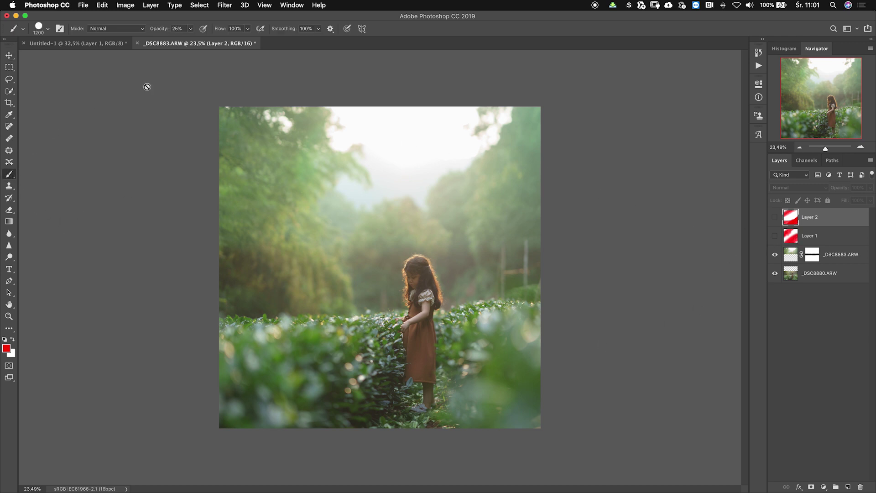